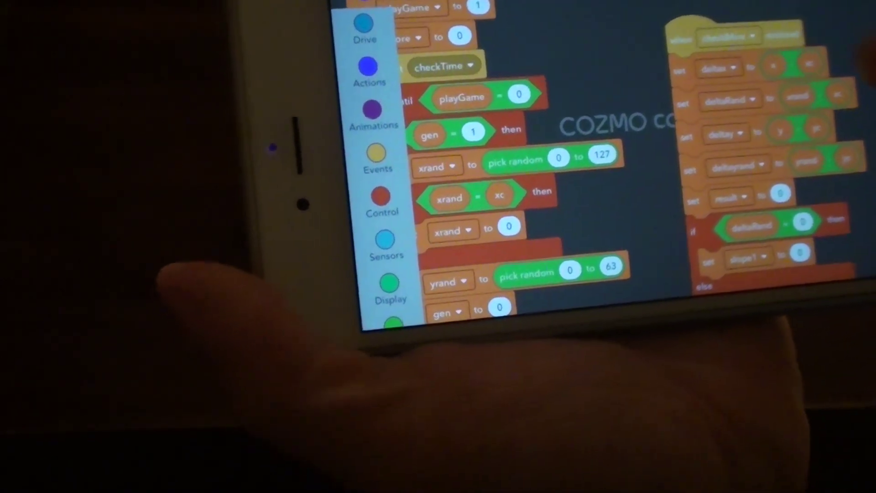
scroll(603, 165, down, 2)
scroll(603, 164, down, 3)
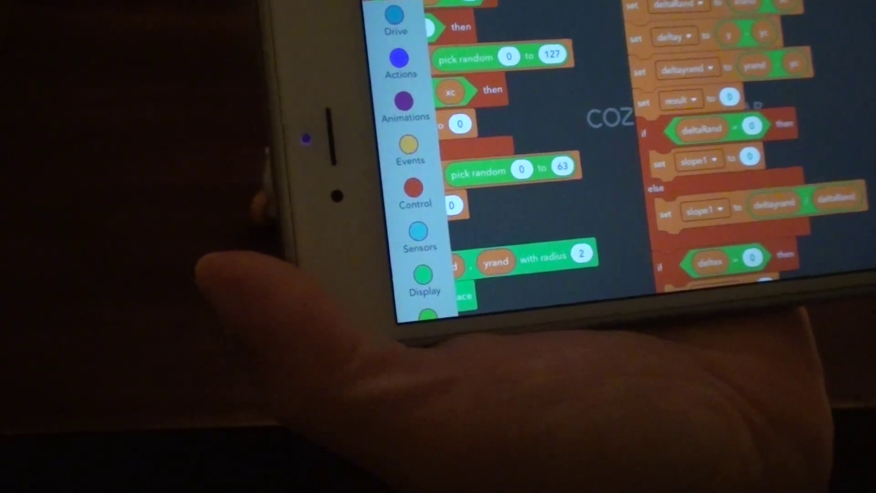
scroll(685, 150, up, 2)
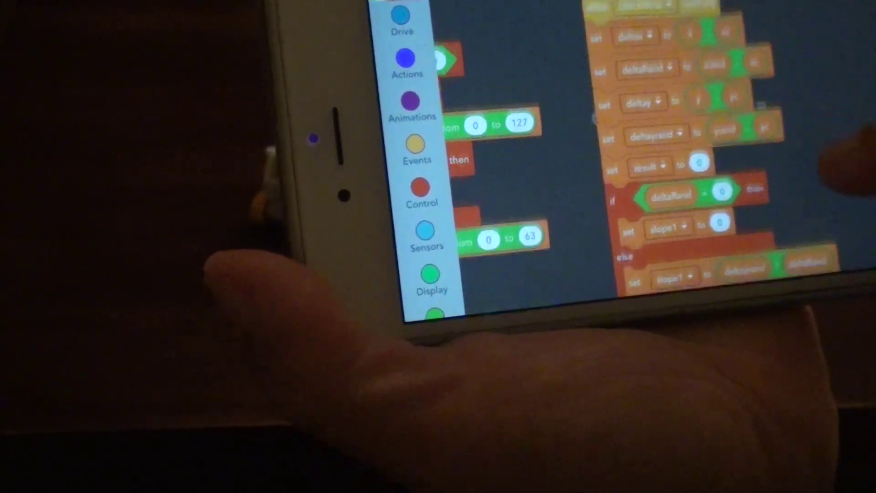
scroll(685, 151, up, 5)
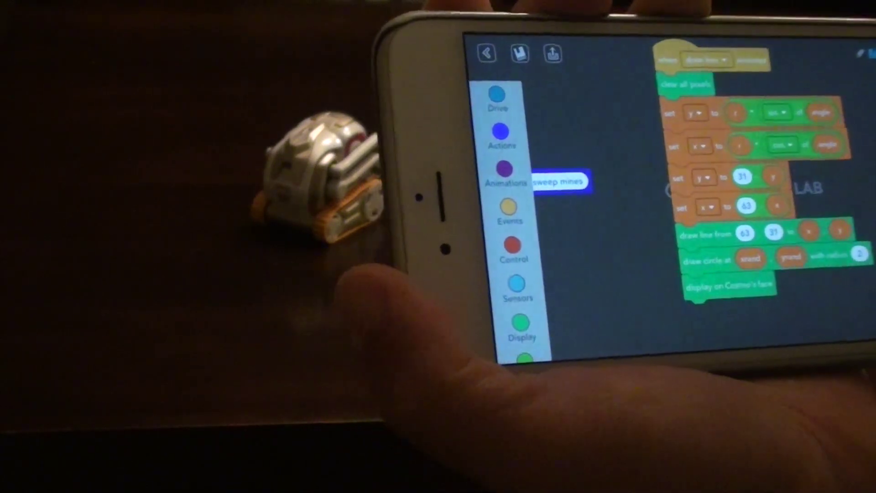
scroll(685, 206, down, 5)
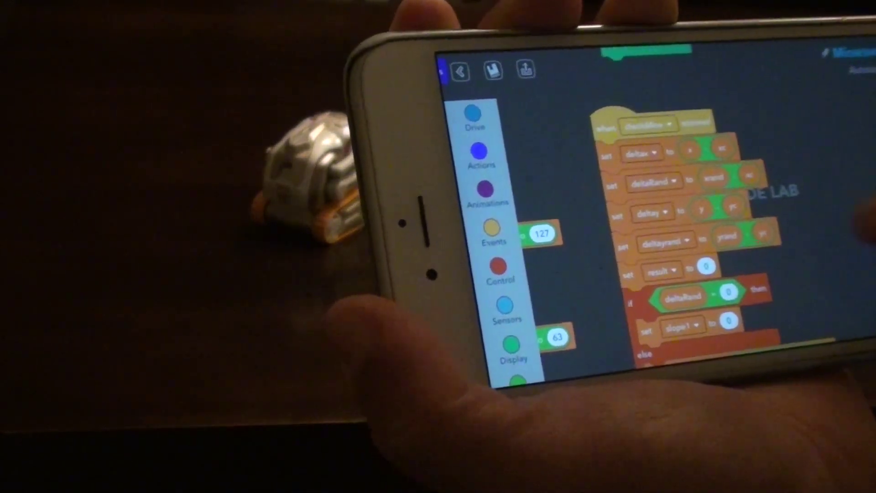
scroll(685, 206, down, 5)
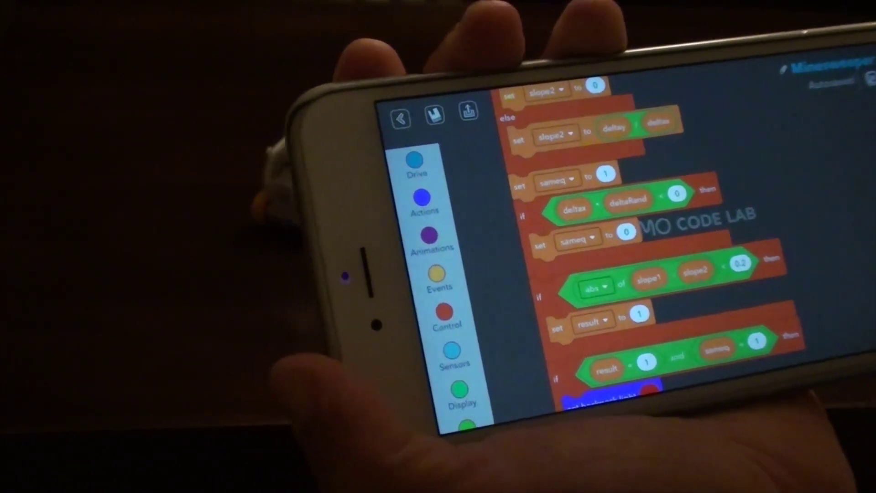
drag(856, 233, 831, 62)
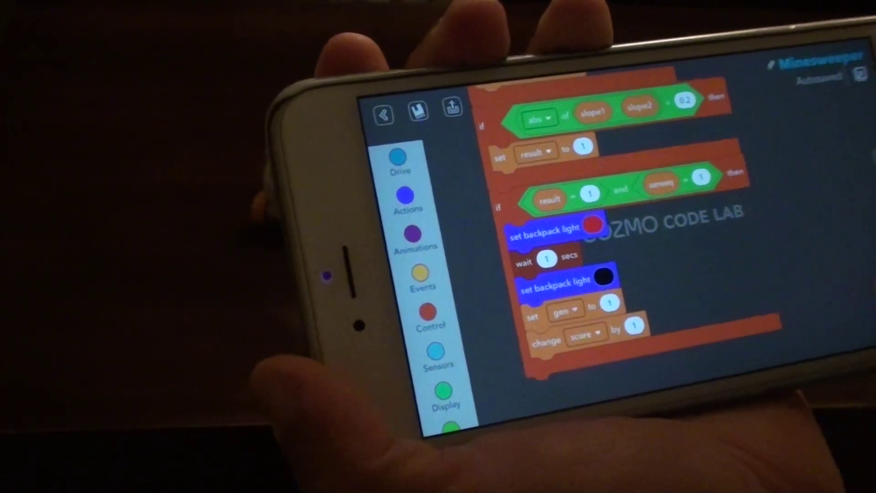